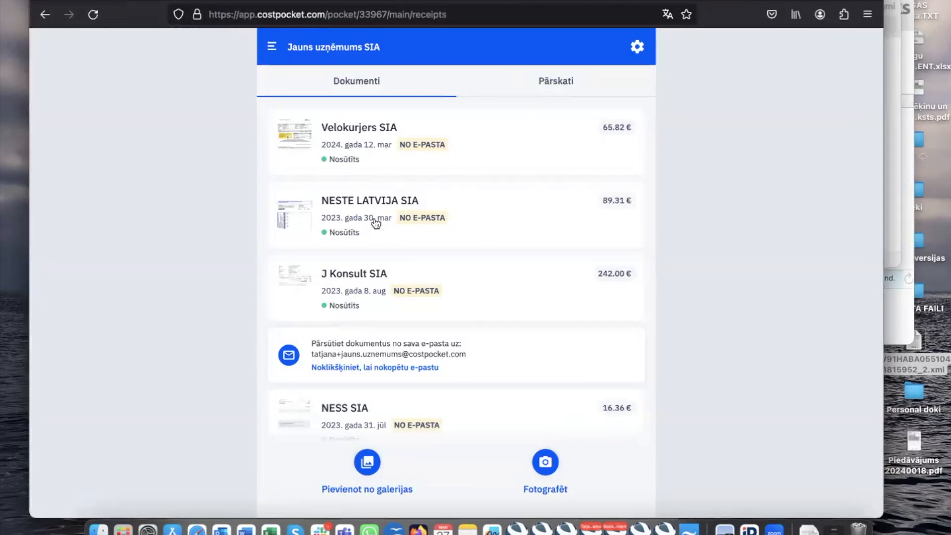
Open the Velokurjers SIA receipt, review its recognised invoice fields, and return to the document list.
click(332, 144)
scroll(421, 223, down, 8)
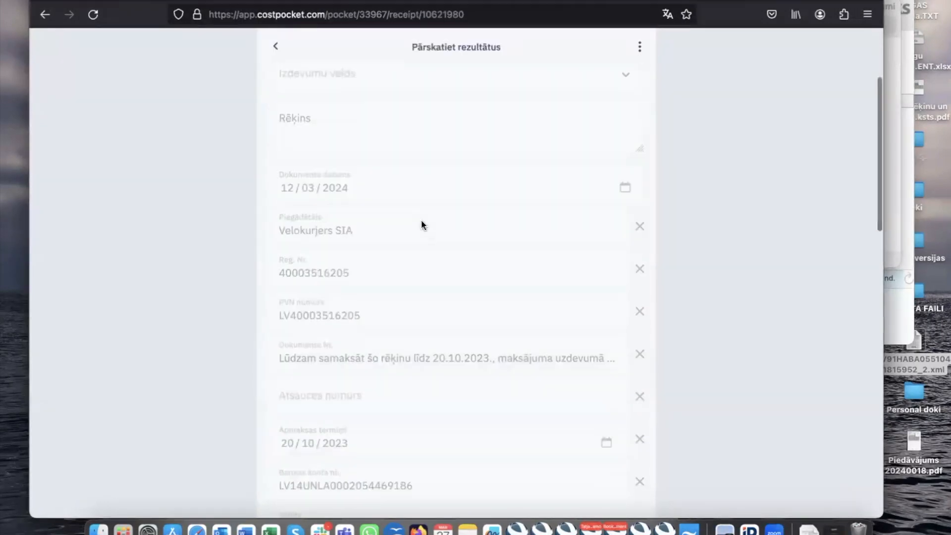
scroll(421, 225, up, 3)
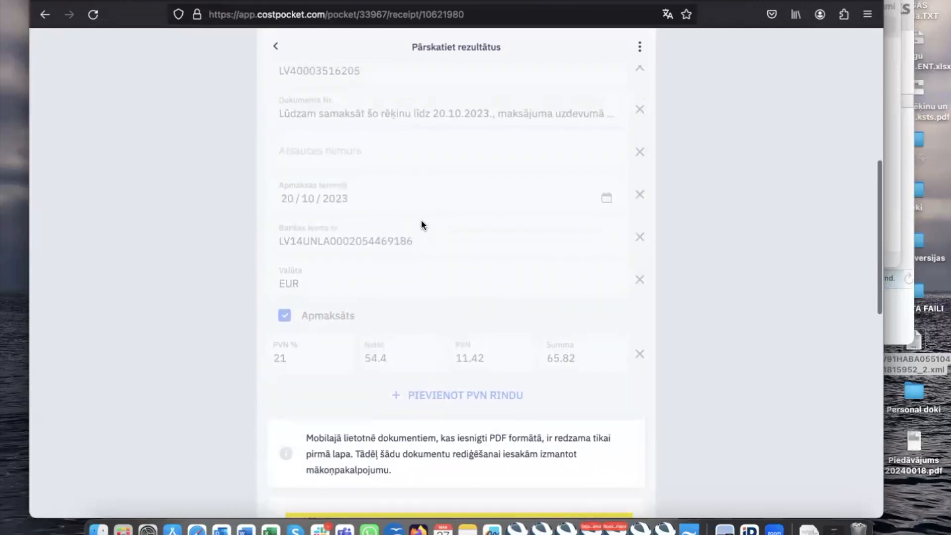
scroll(421, 225, up, 5)
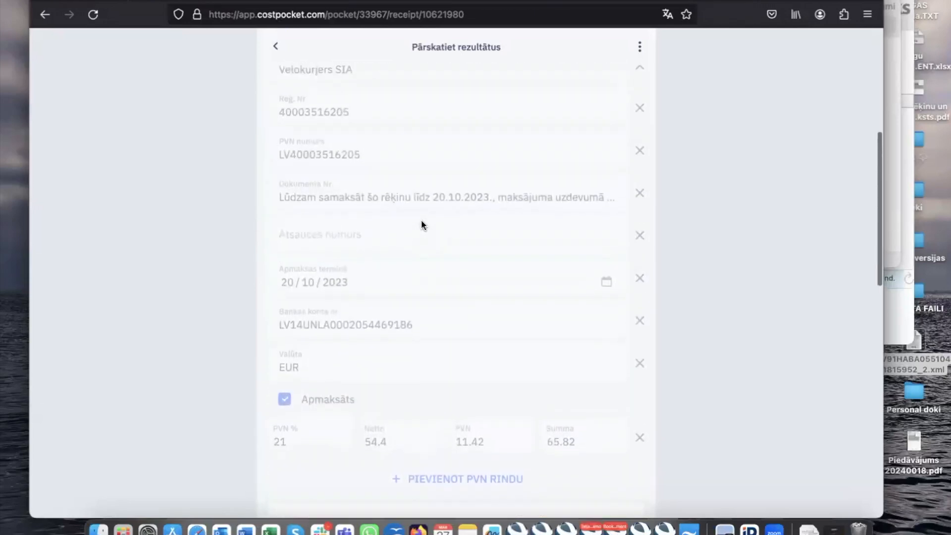
scroll(421, 225, up, 3)
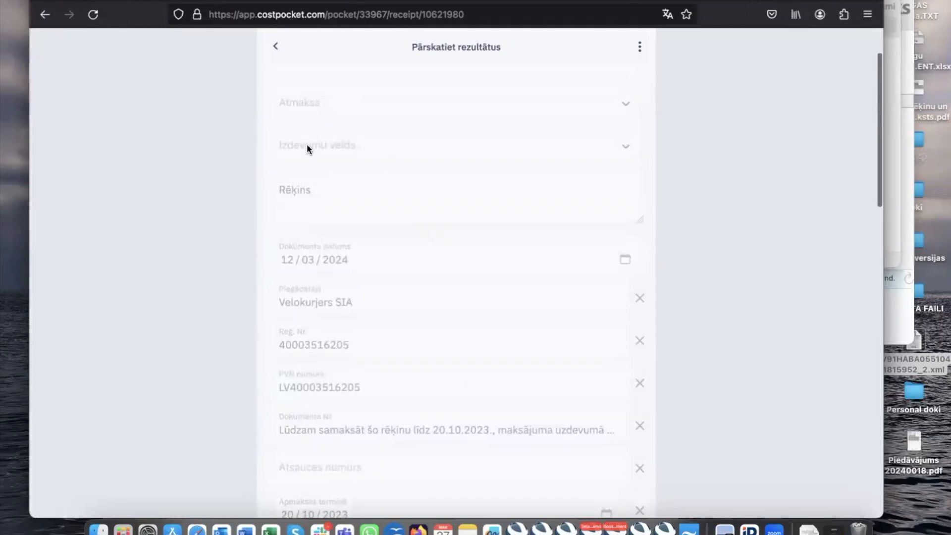
click(274, 50)
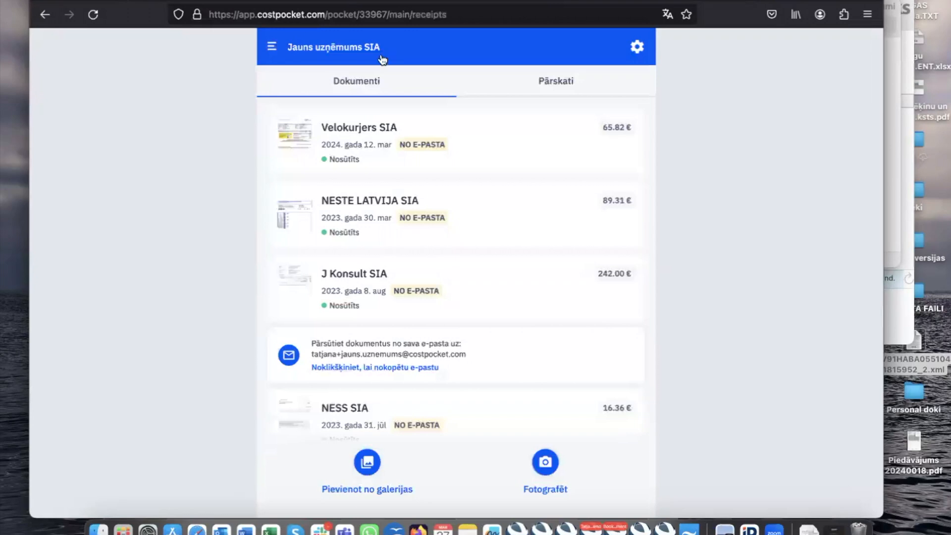
Review the expense types (Izdevumu veidi) in the accounting settings, then open the NESTE LATVIJA SIA receipt to examine its expense type.
click(637, 48)
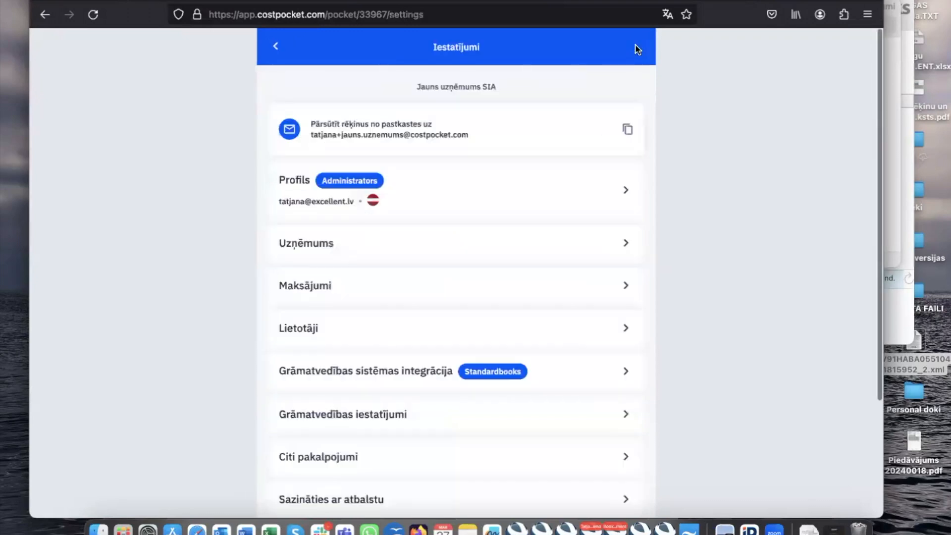
click(420, 414)
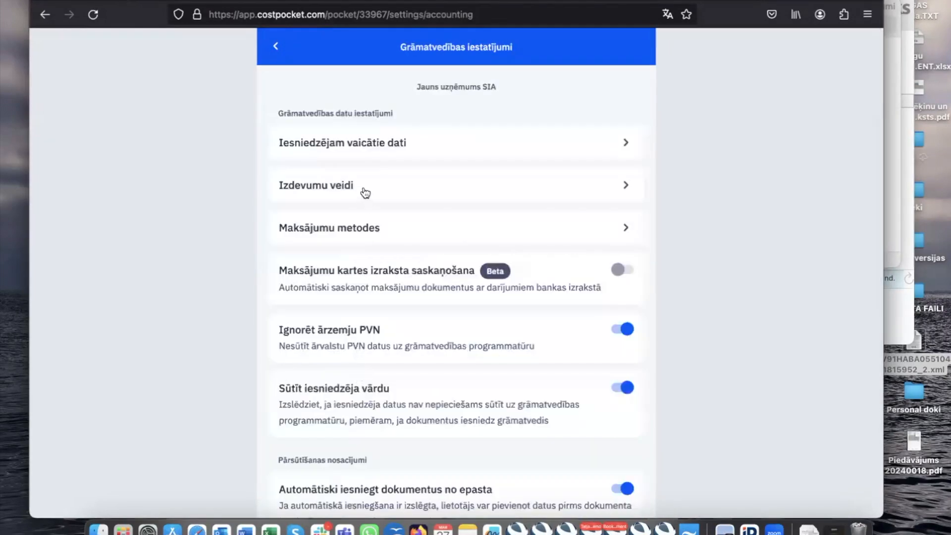
click(365, 192)
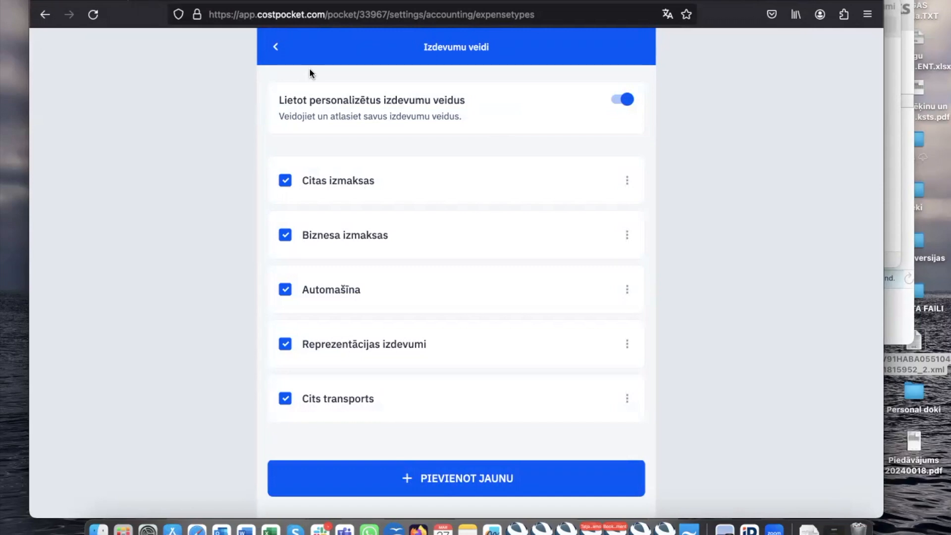
click(276, 47)
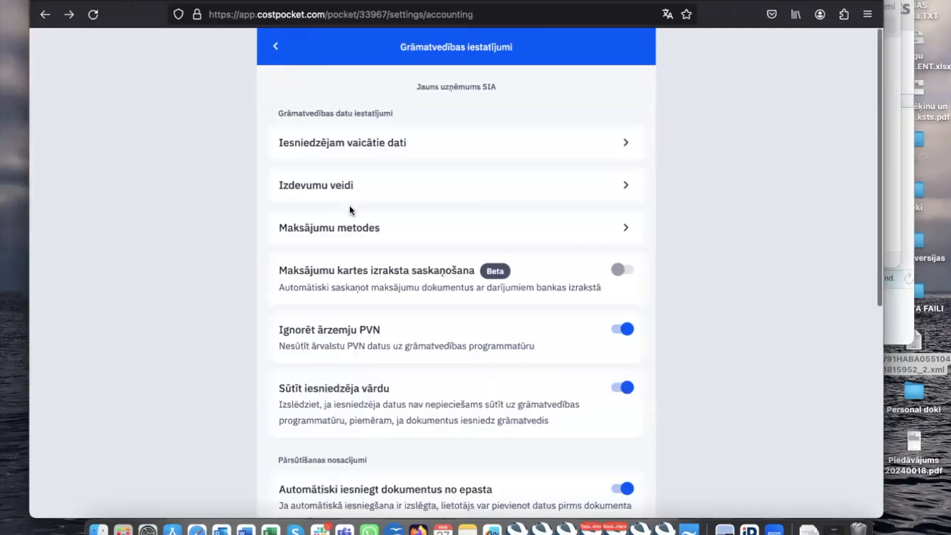
click(277, 47)
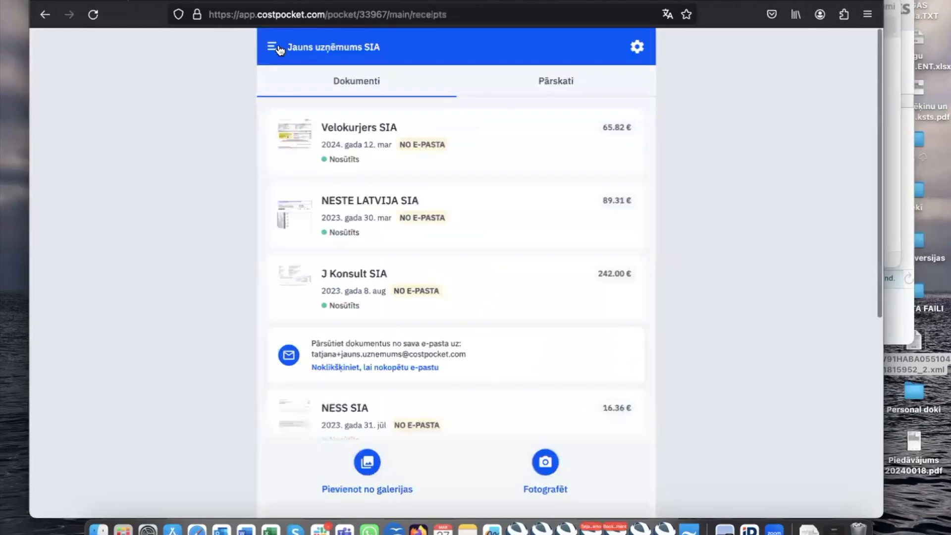
click(339, 200)
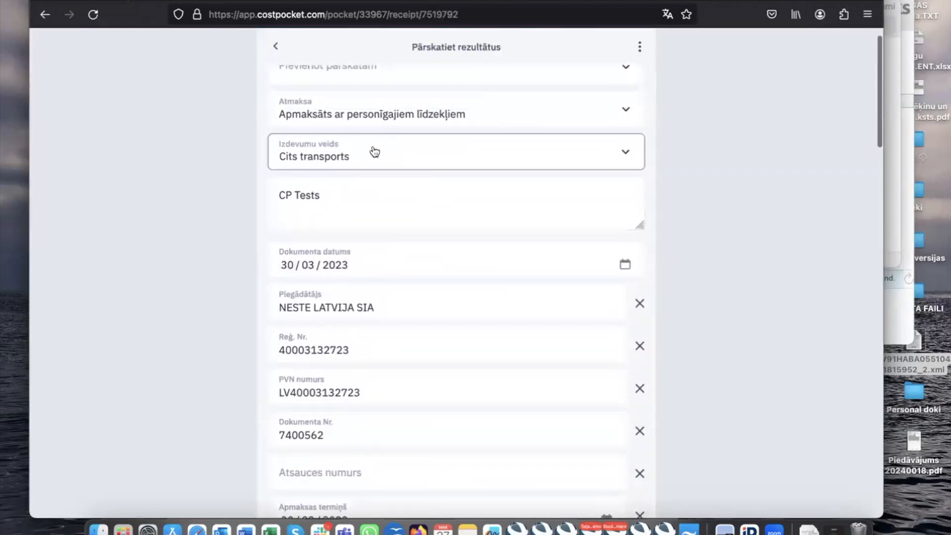
Switch to Standard Books, close the open advance settlement windows, and open the Costpocket izmaksu konti setting.
click(616, 526)
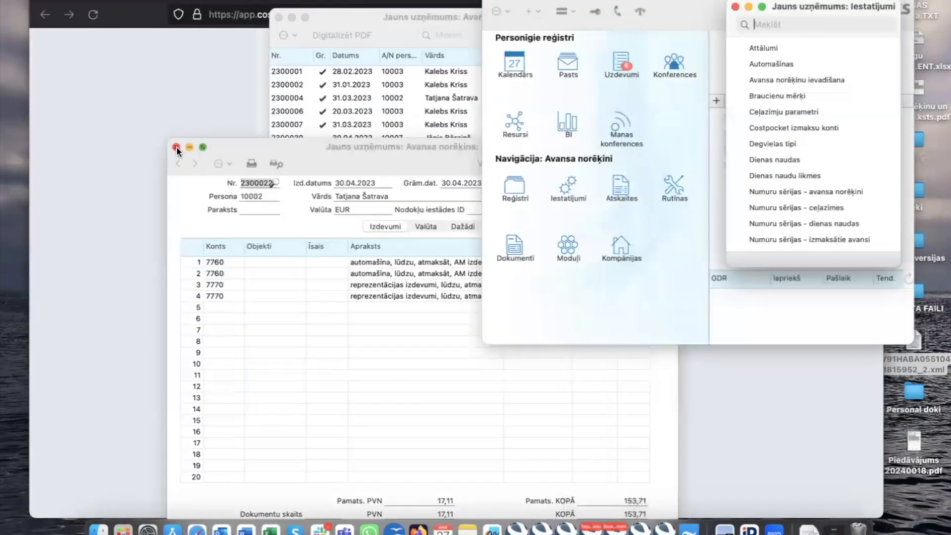
click(177, 148)
click(278, 17)
drag(592, 1, 414, 2)
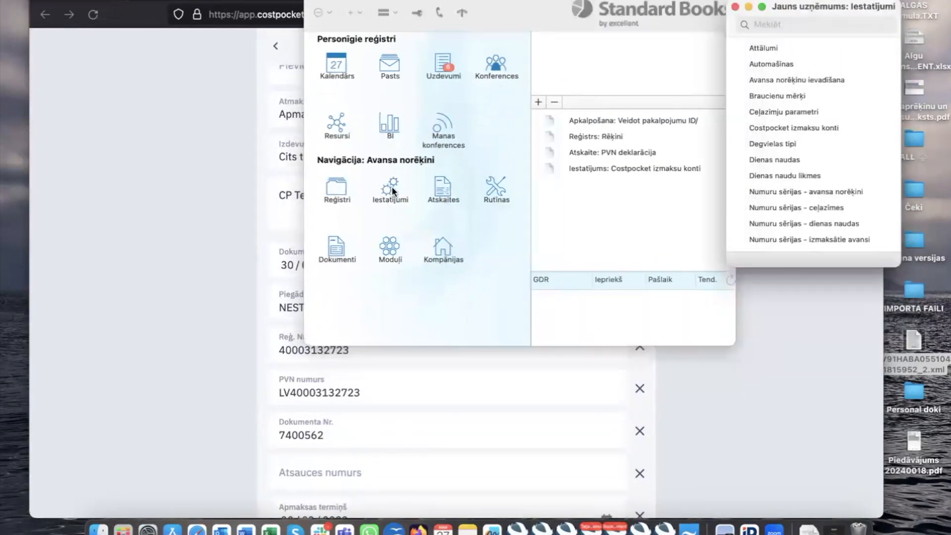
text(cost)
key(Down)
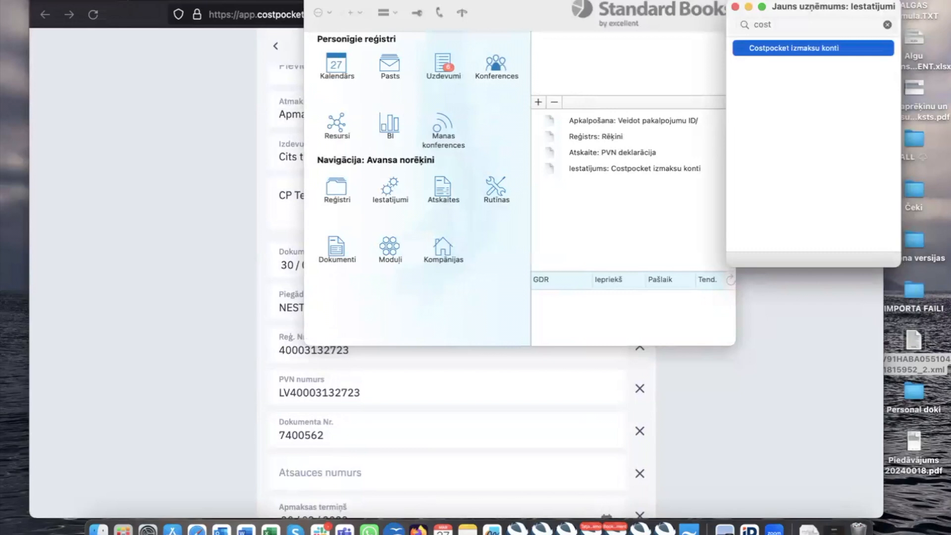
key(Return)
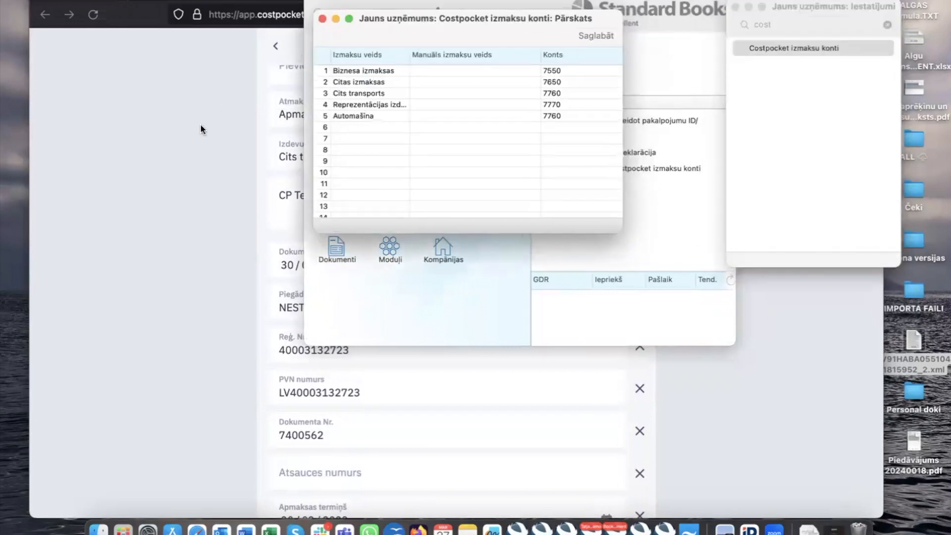
Choose Pievienots manuāli as the expense type in row 7 of the Costpocket izmaksu konti table.
drag(391, 22, 157, 202)
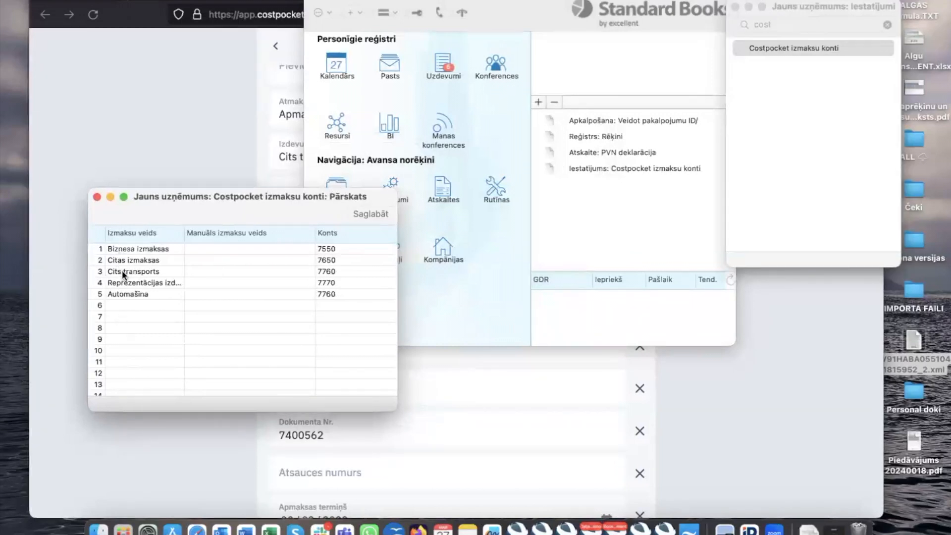
click(133, 318)
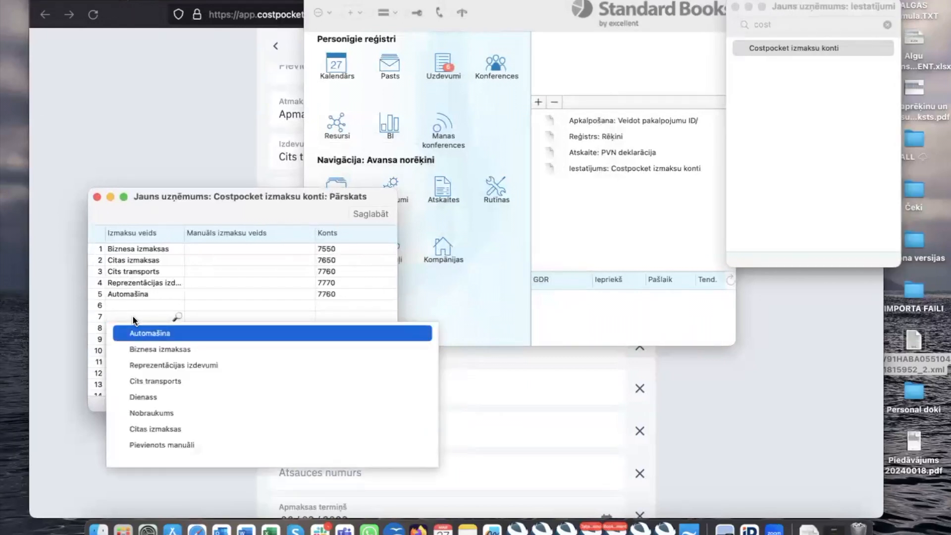
click(138, 444)
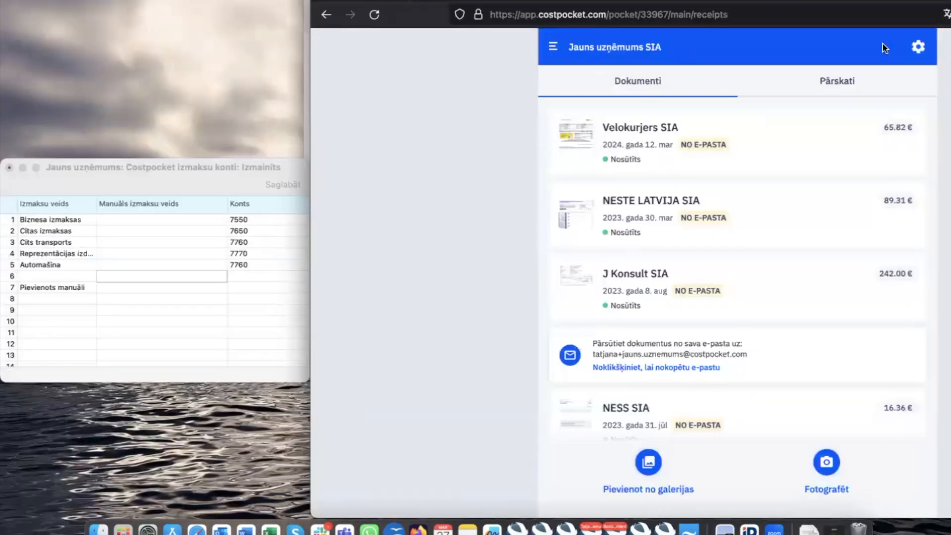
Open the accounting expense types in CostPocket and place the Costpocket izmaksu konti window beside them for comparison.
click(919, 46)
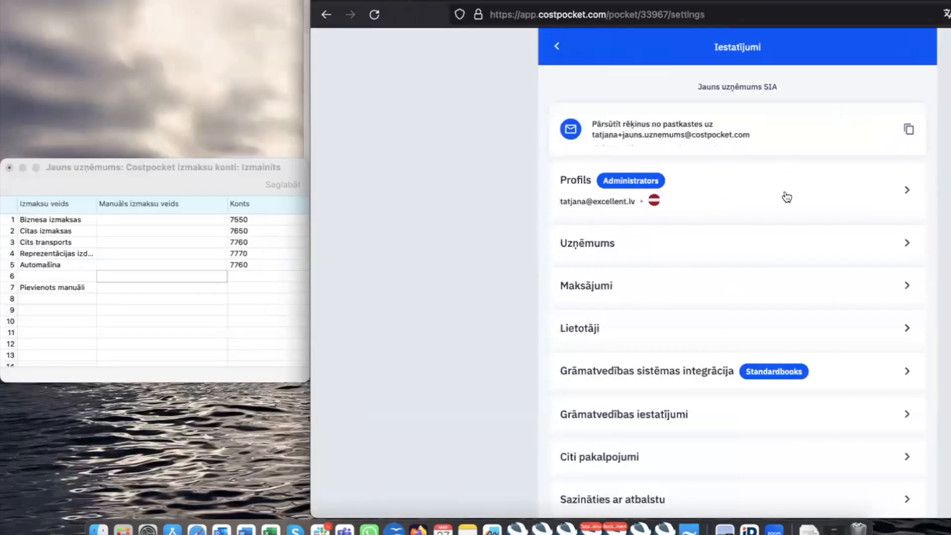
click(757, 411)
click(725, 185)
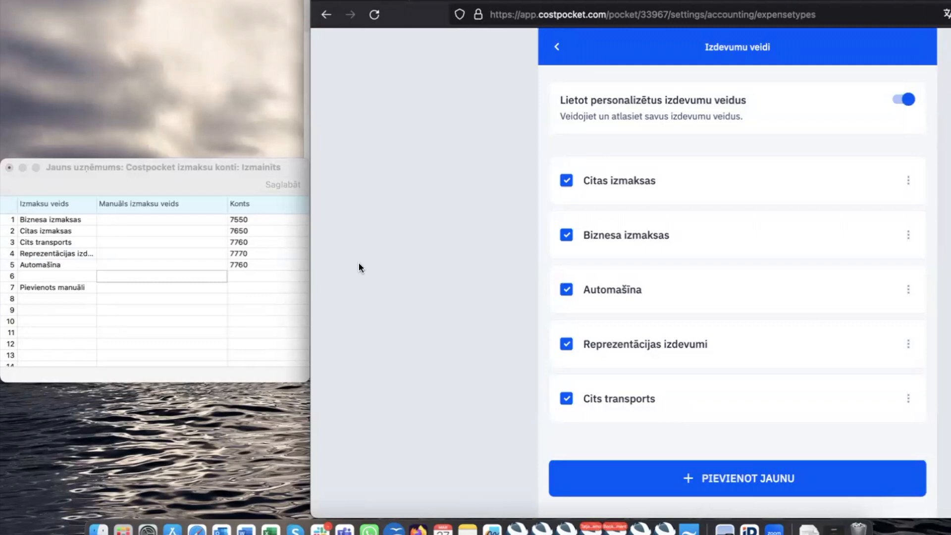
drag(245, 168, 366, 145)
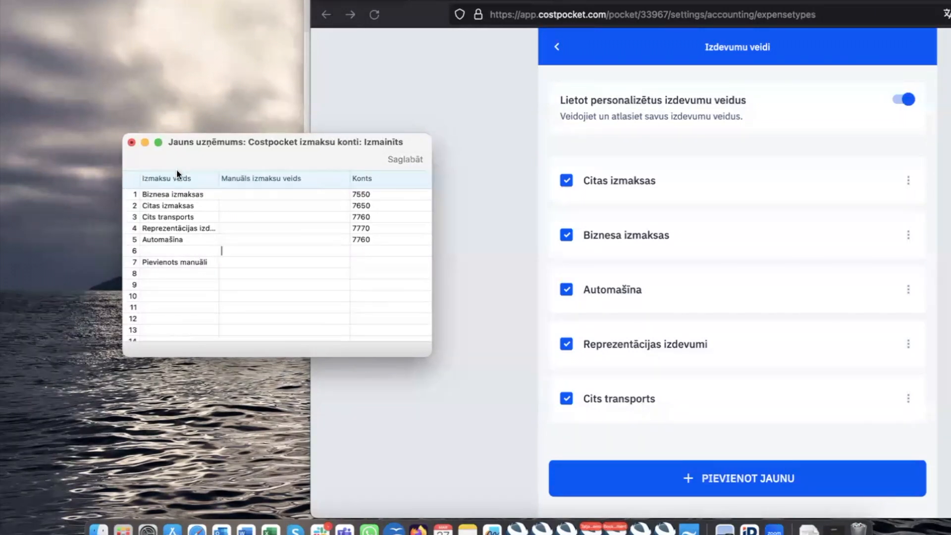
click(159, 252)
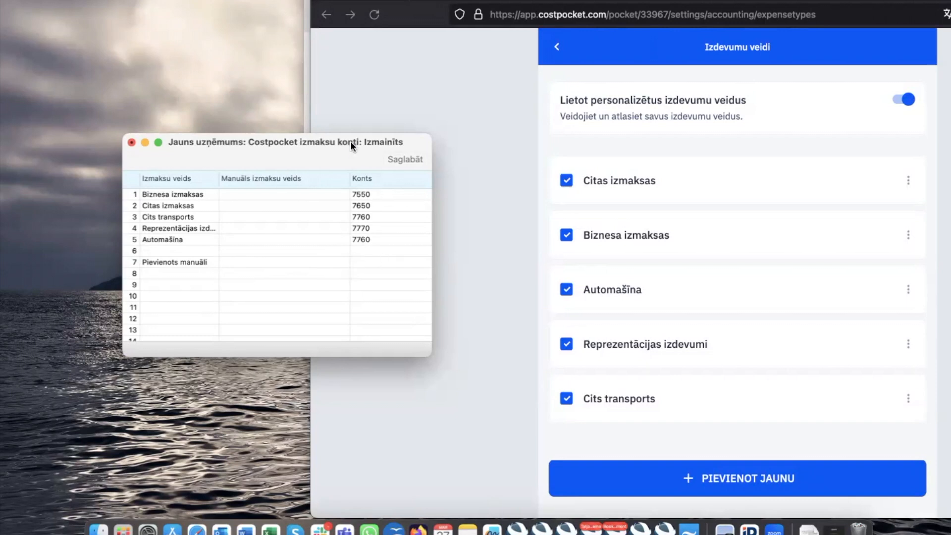
drag(350, 142, 304, 150)
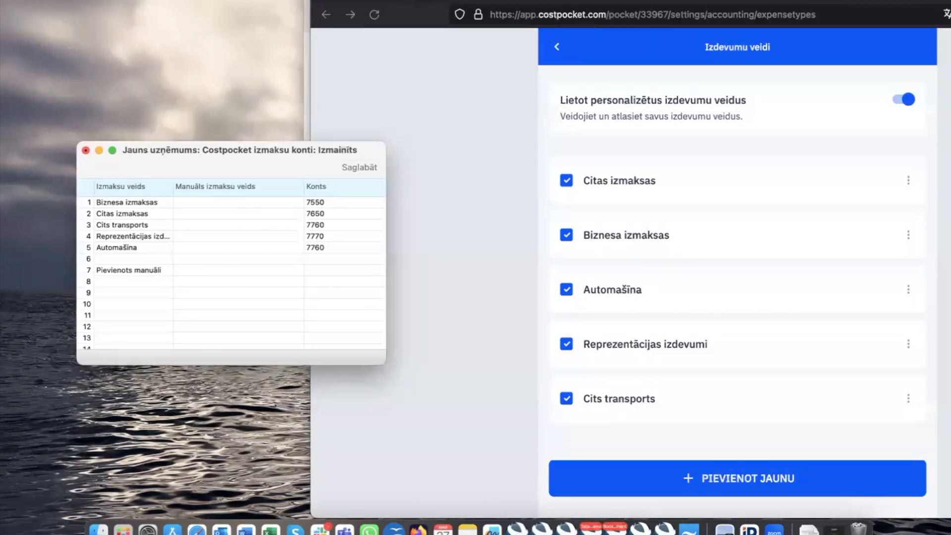
click(530, 435)
Switch to Standard Books and open the last 30.04.2023 advance settlement from the Avansa norēķini register to examine its expense rows.
click(616, 529)
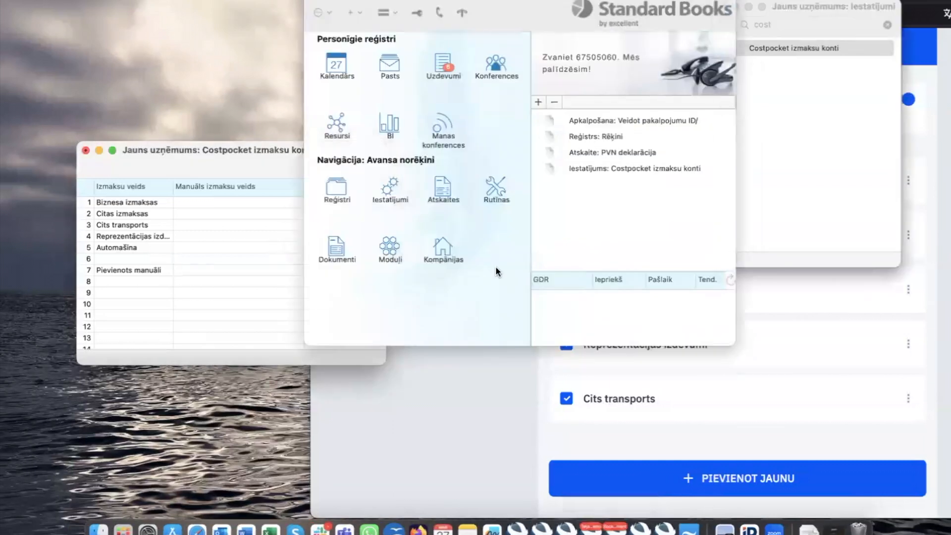
click(336, 186)
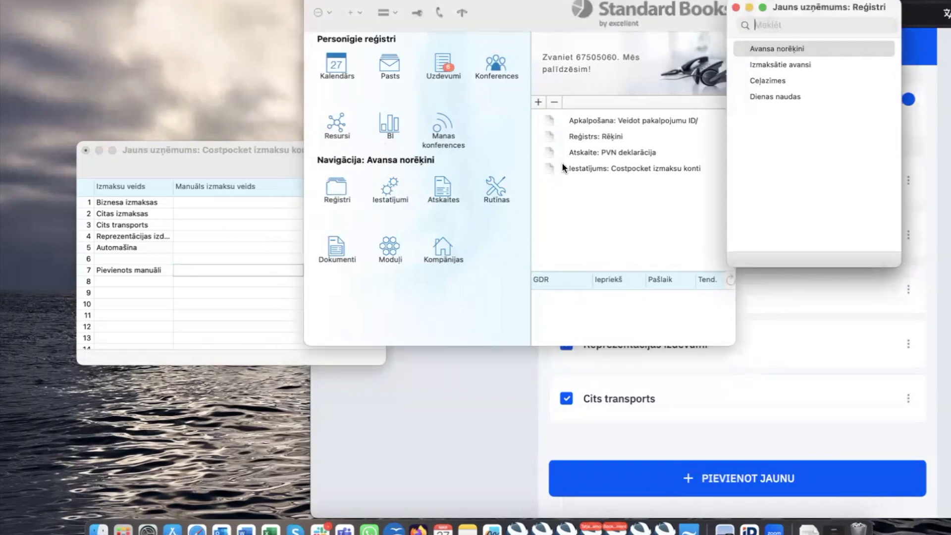
double_click(786, 47)
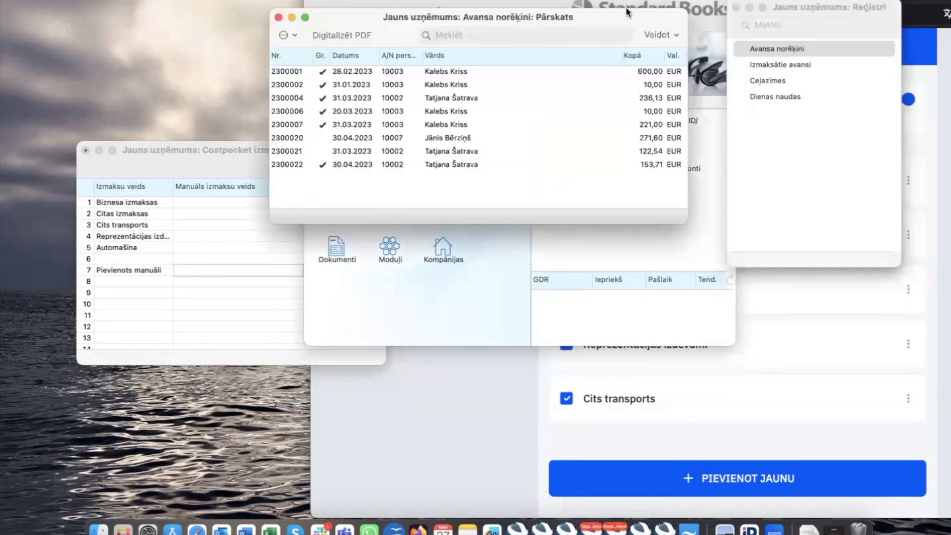
double_click(456, 164)
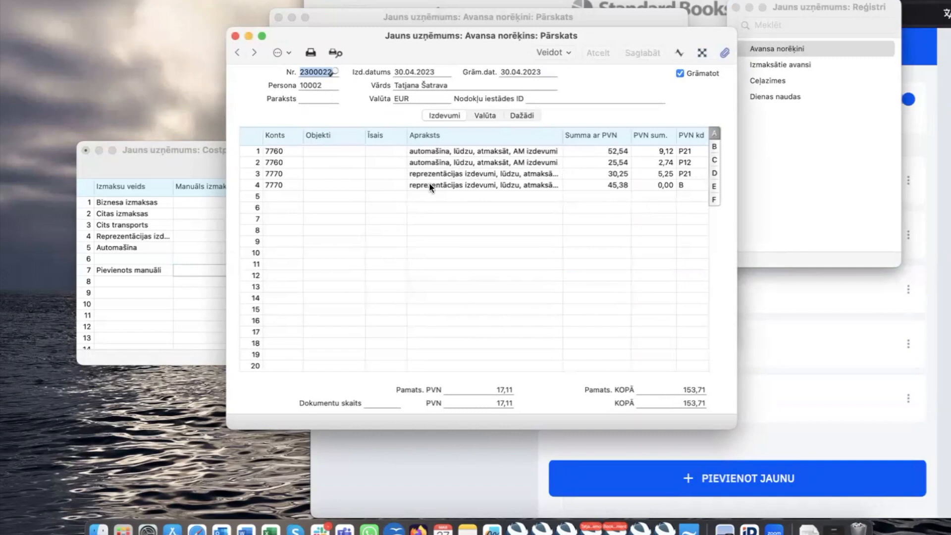
click(456, 155)
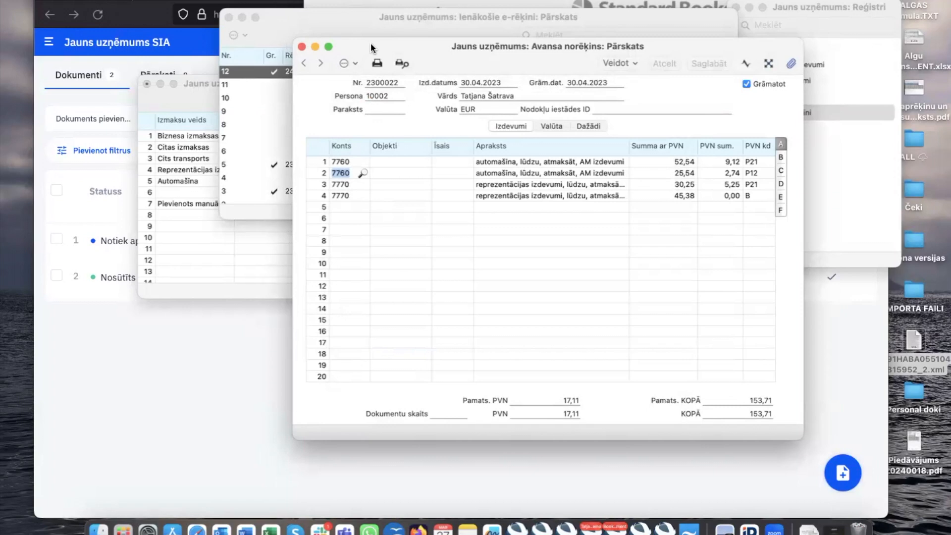
drag(370, 43, 361, 49)
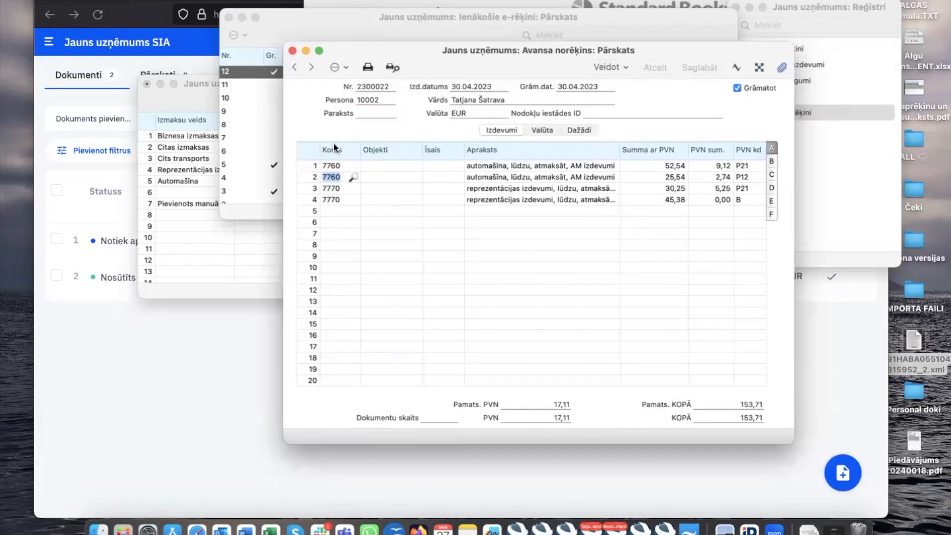
Open account 7760 from the first expense row, set its automatic posting (Autogrām.) to AA, and open the AA posting template.
click(330, 168)
click(353, 166)
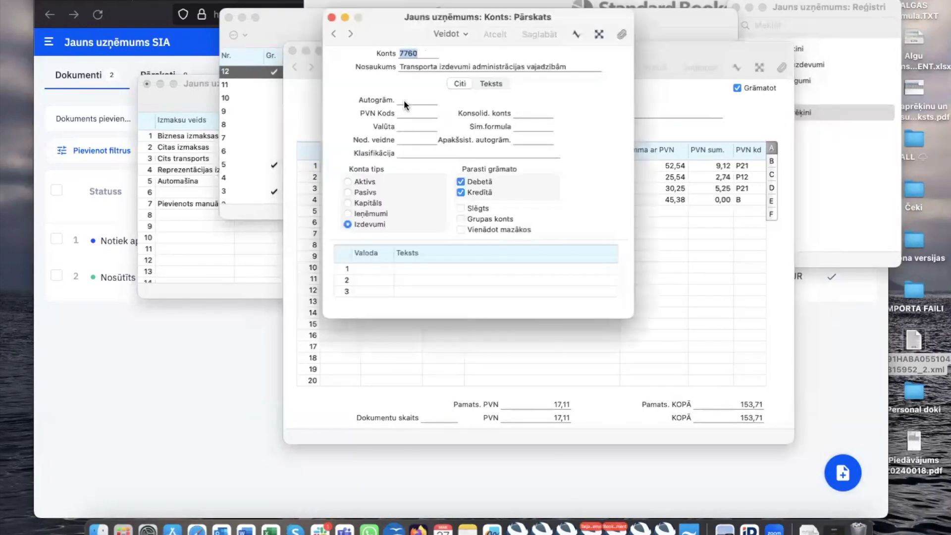
click(404, 101)
click(433, 99)
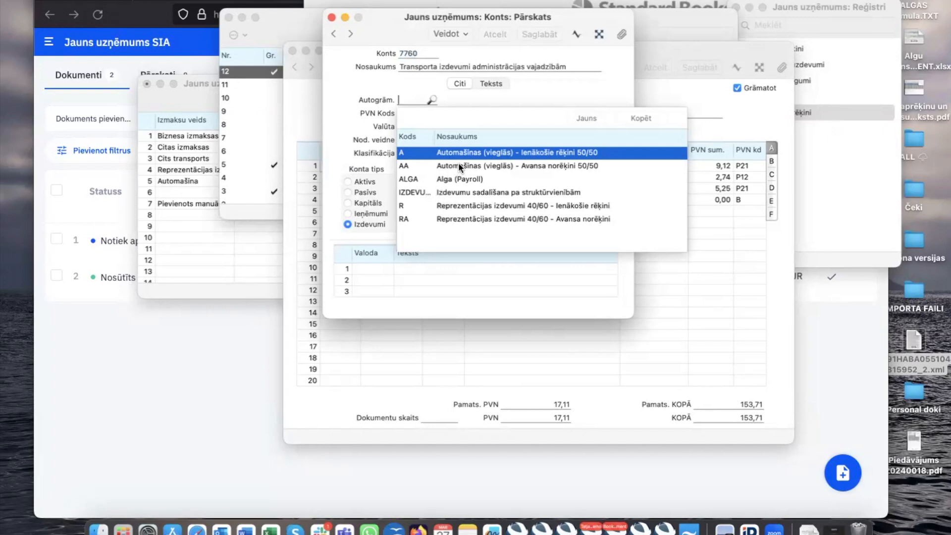
click(494, 165)
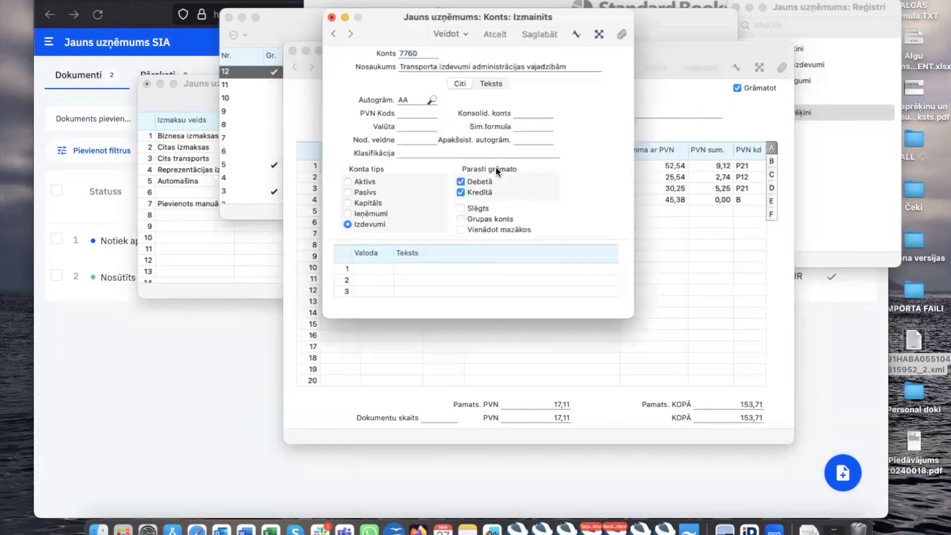
click(432, 100)
drag(421, 17, 404, 167)
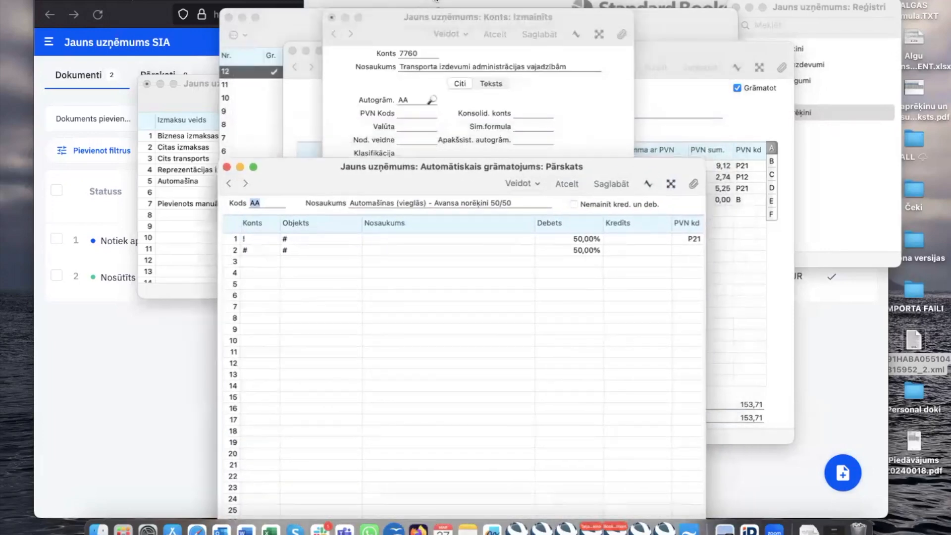
Switch to the Finanses module and open its list of settings.
drag(434, 0, 563, 1)
click(519, 249)
text(fin)
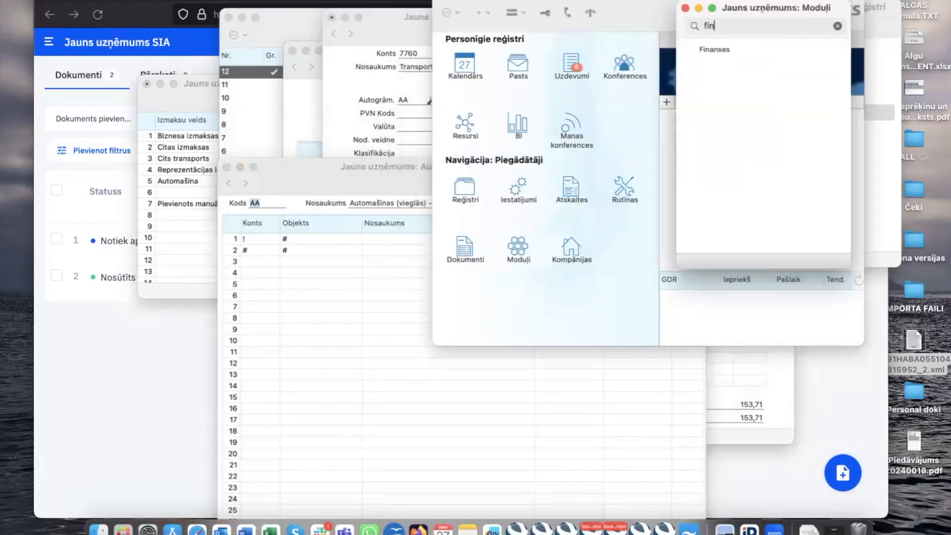
key(Return)
click(517, 187)
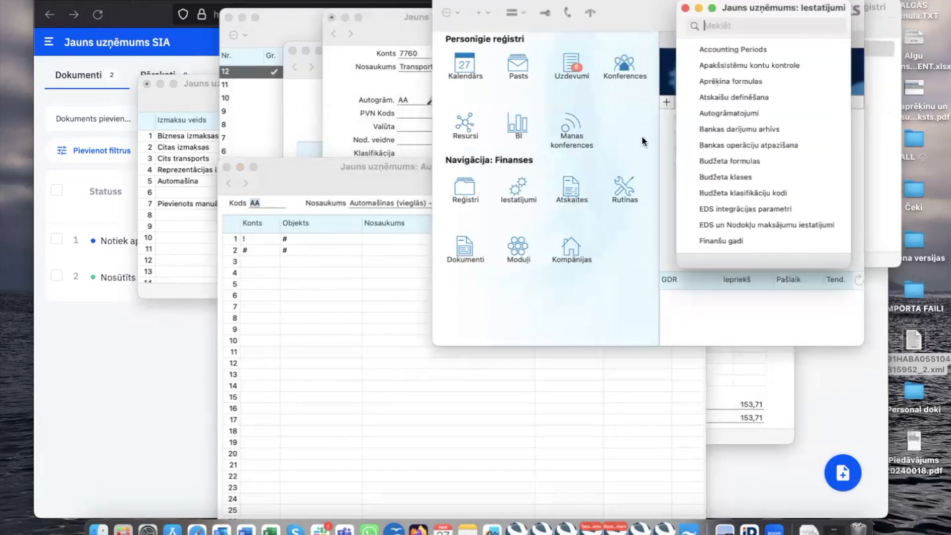
Open the Autogrāmatojumi setting, enlarge its list, and view the AA posting template beside the account 7760 record.
double_click(717, 113)
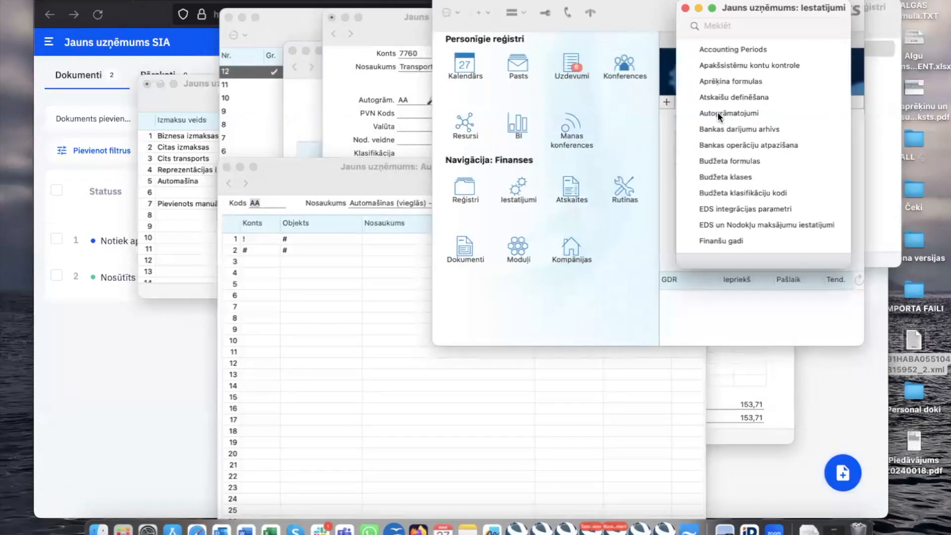
drag(659, 11, 753, 0)
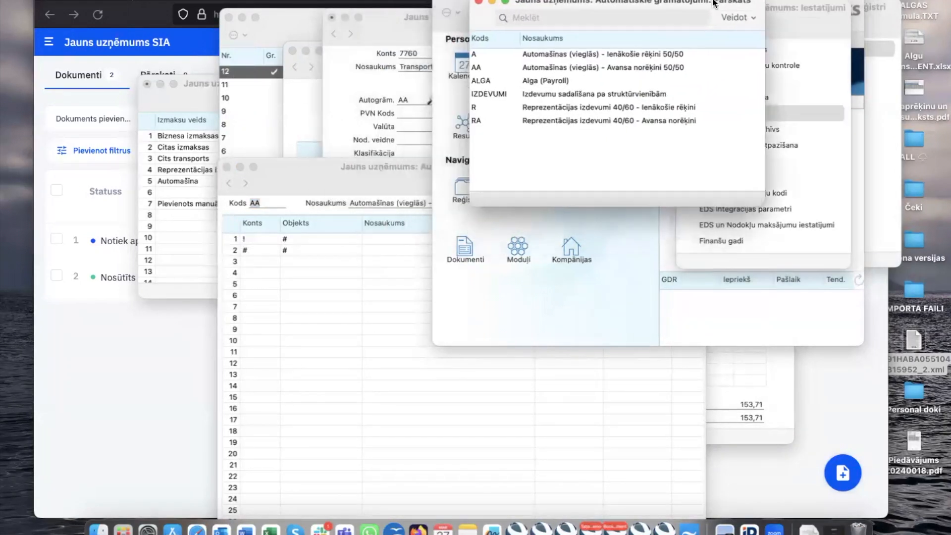
drag(764, 199, 813, 230)
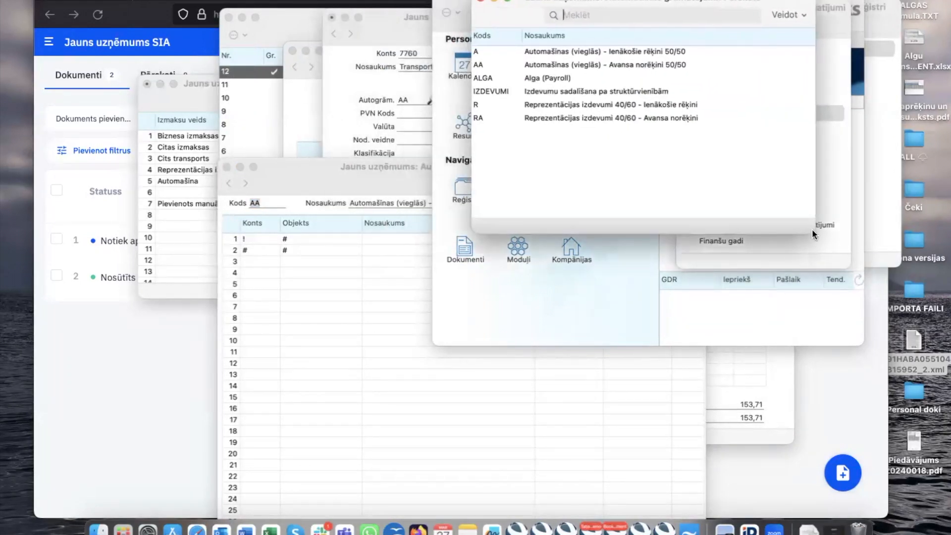
double_click(585, 65)
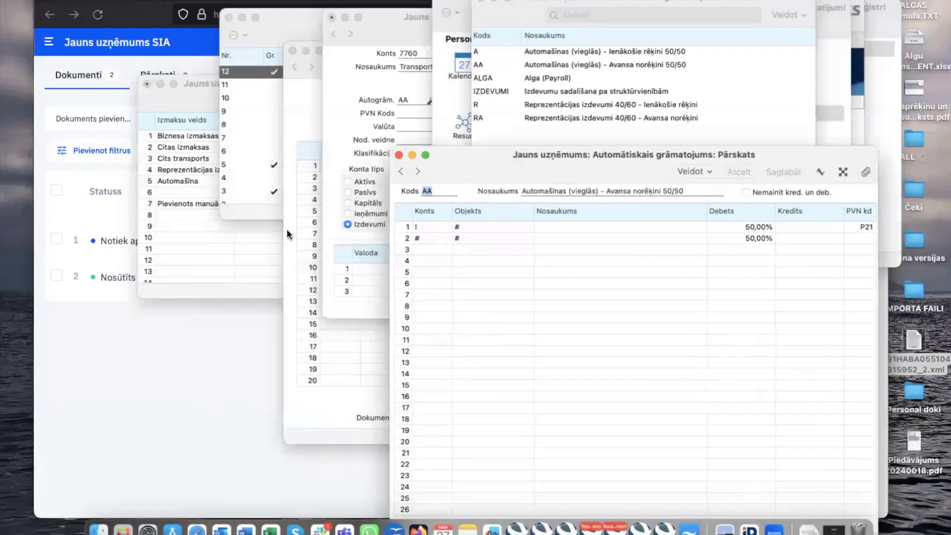
click(385, 21)
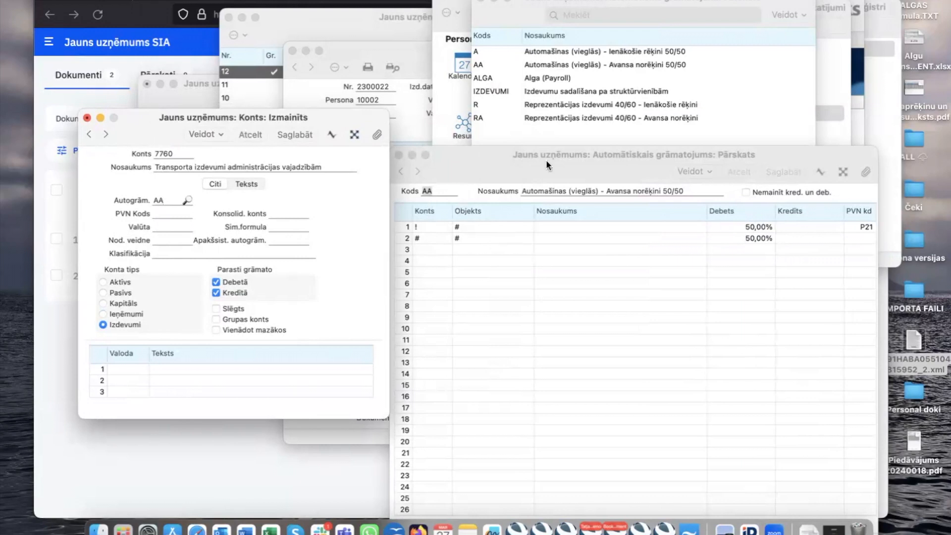
Examine the representation expense rows and their VAT codes in the advance settlement, and open their account 7770 from Costpocket izmaksu konti.
click(415, 69)
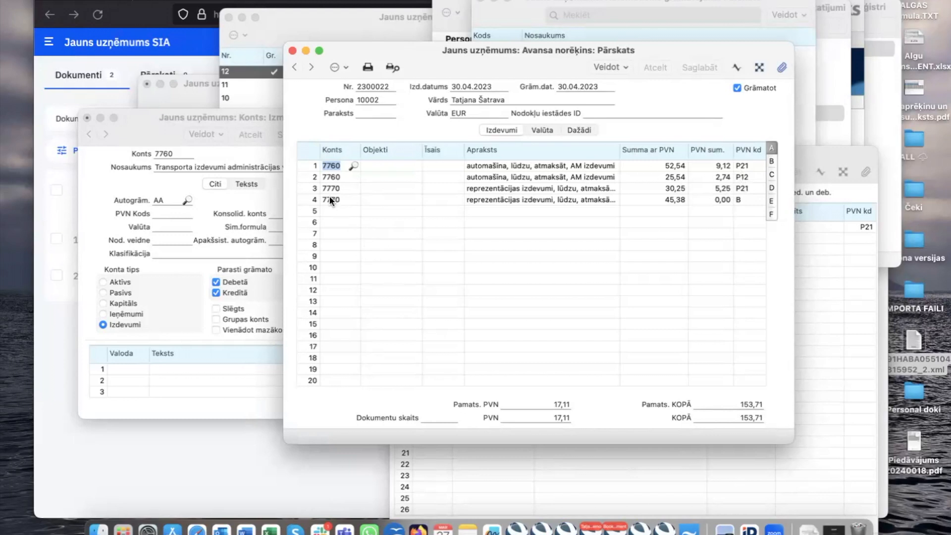
click(315, 189)
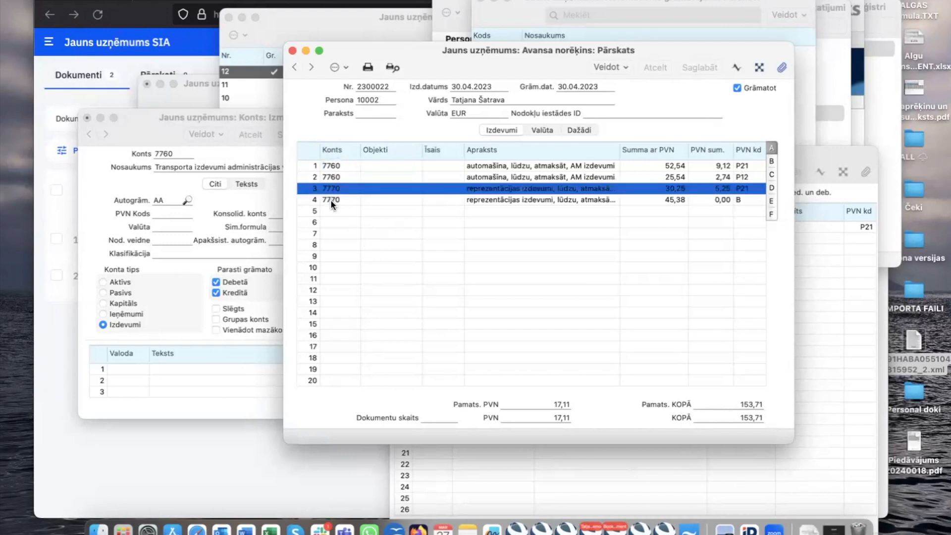
click(331, 200)
click(746, 189)
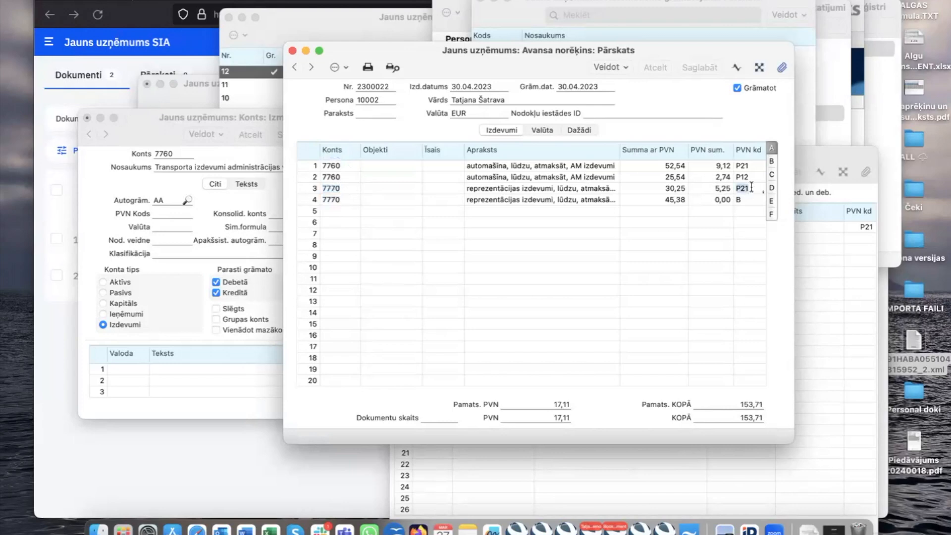
click(196, 97)
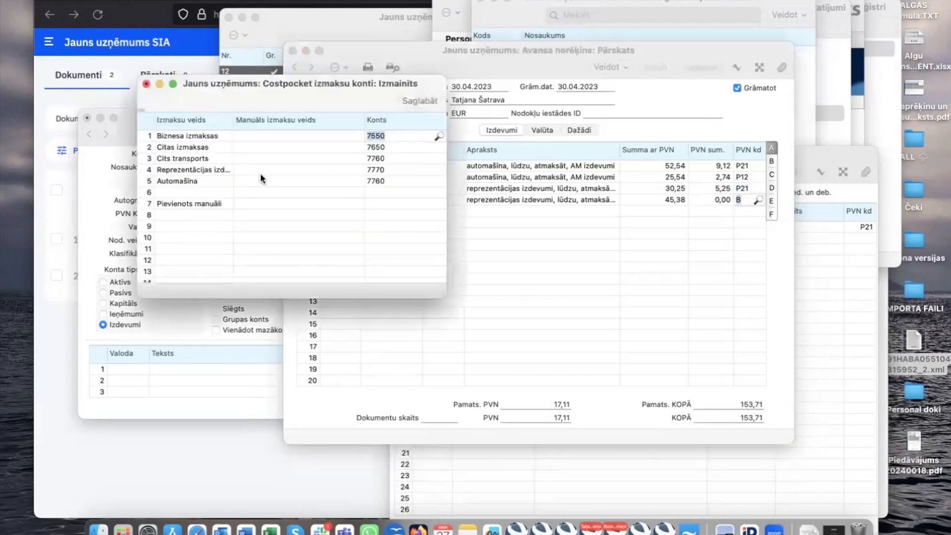
double_click(375, 169)
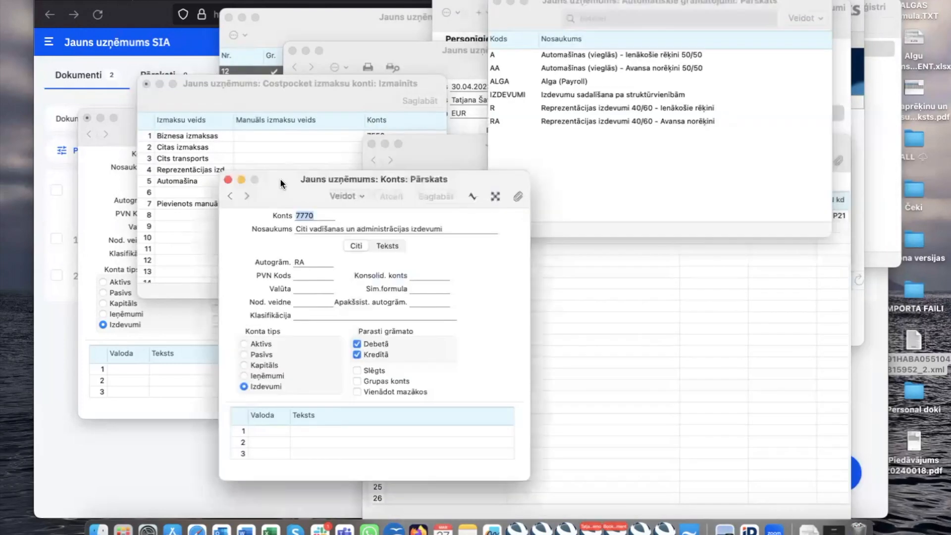